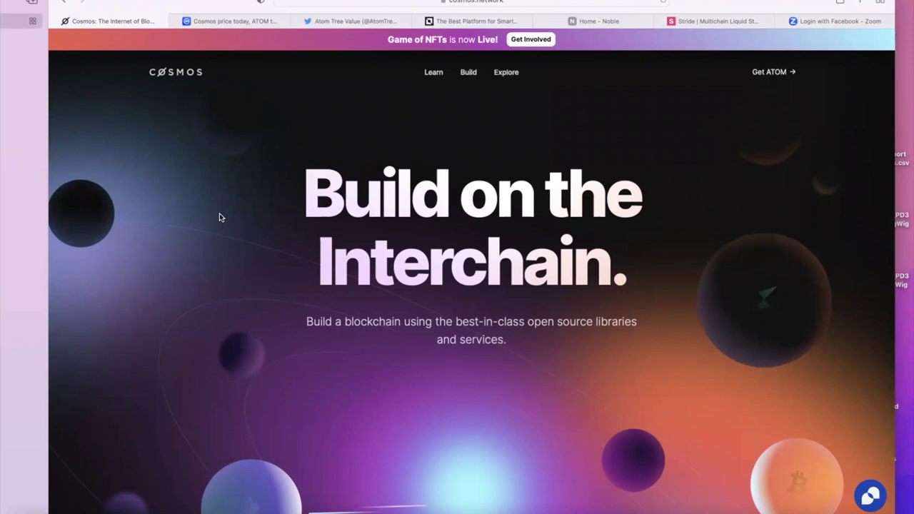
- Look through the Cosmos homepage, from the Interchain headline to the section on connected services and back to the start
scroll(256, 247, "down", 2)
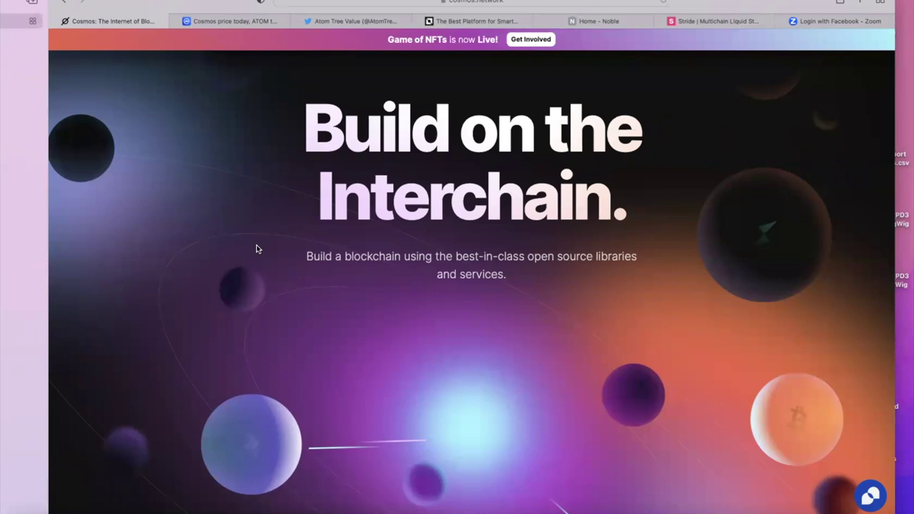
scroll(147, 365, "down", 10)
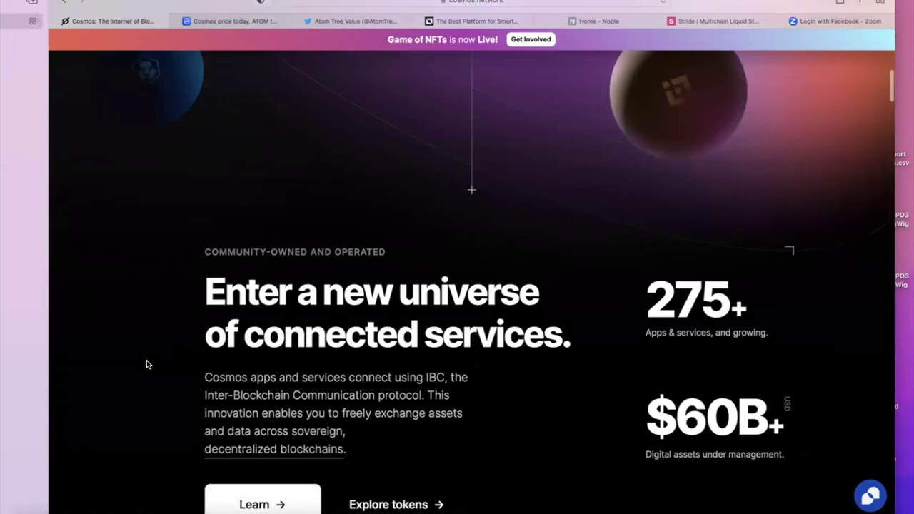
scroll(418, 192, "down", 1)
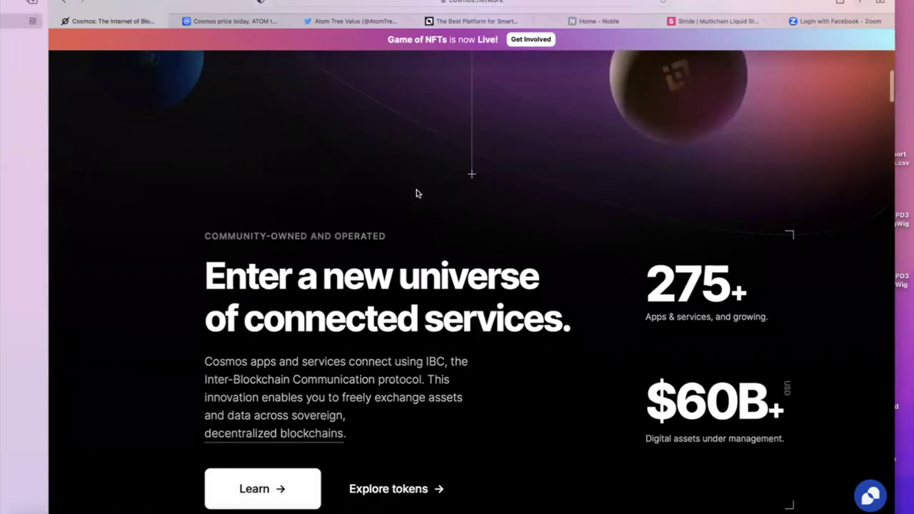
scroll(417, 193, "down", 5)
scroll(414, 196, "up", 2)
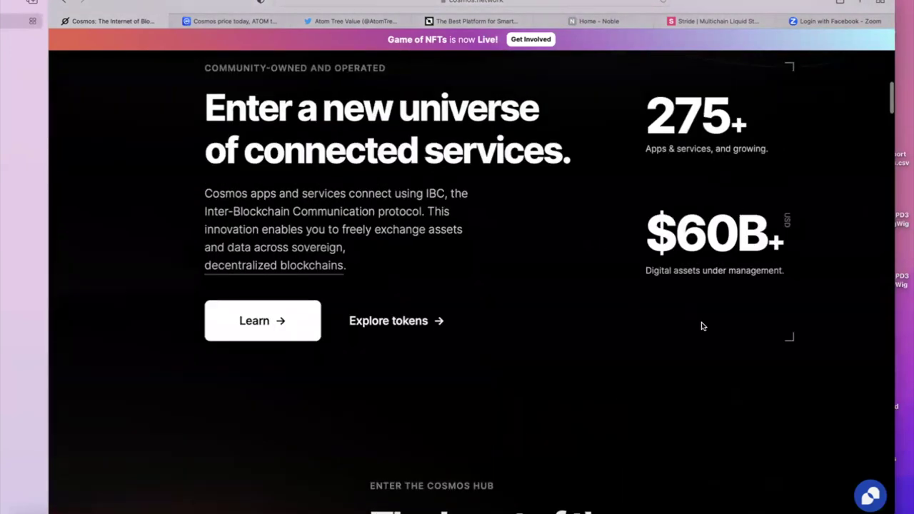
scroll(628, 298, "up", 3)
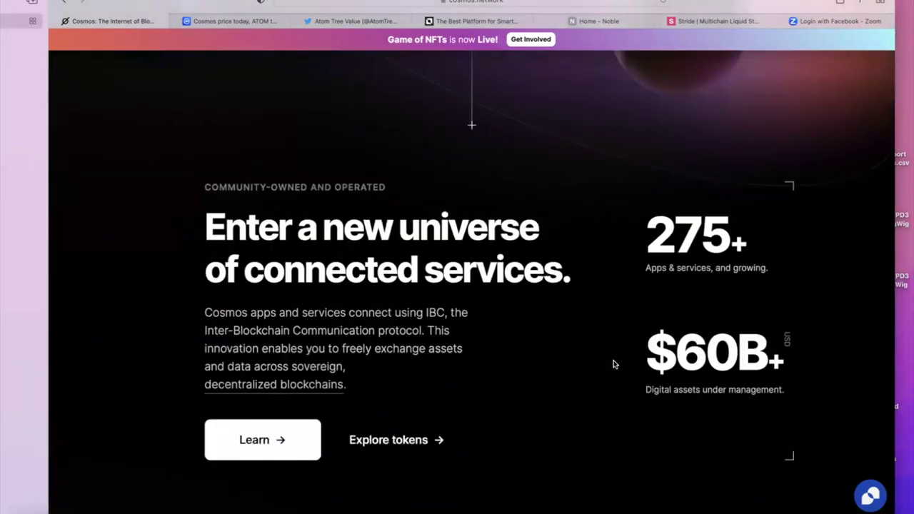
scroll(573, 387, "up", 1)
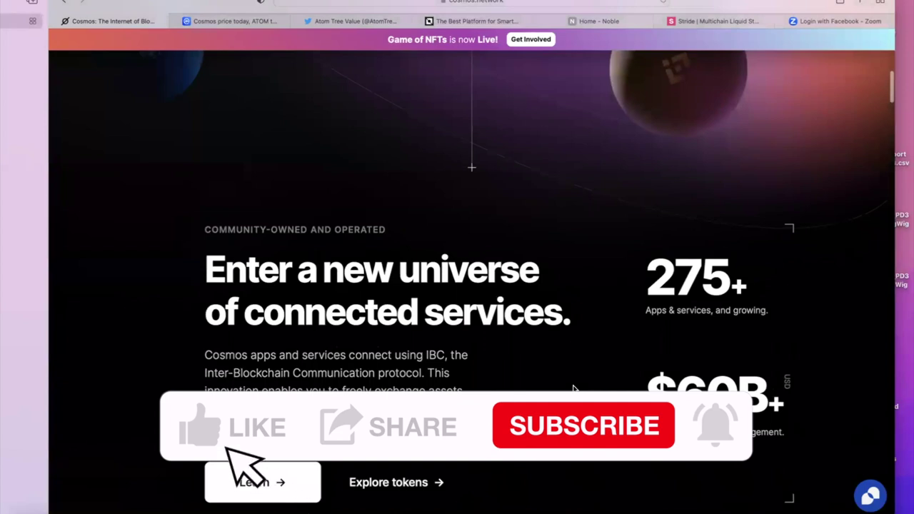
scroll(574, 388, "up", 1)
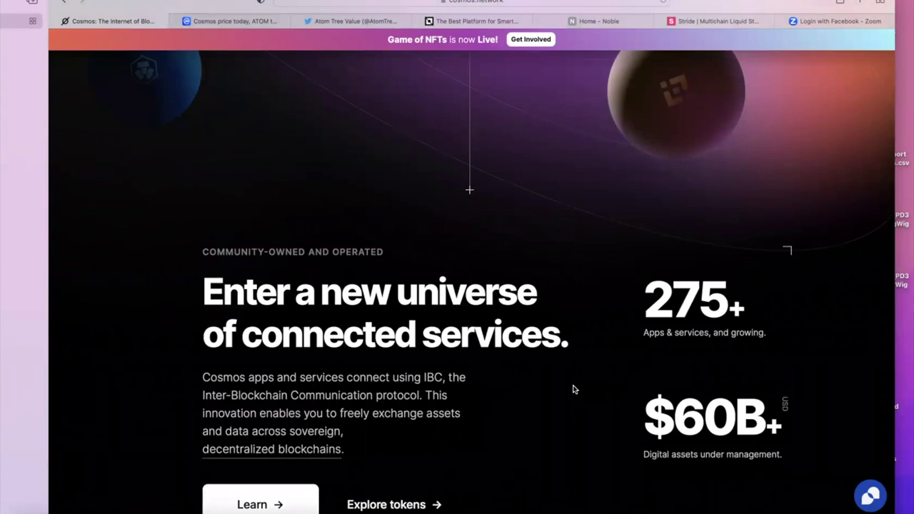
scroll(382, 334, "up", 10)
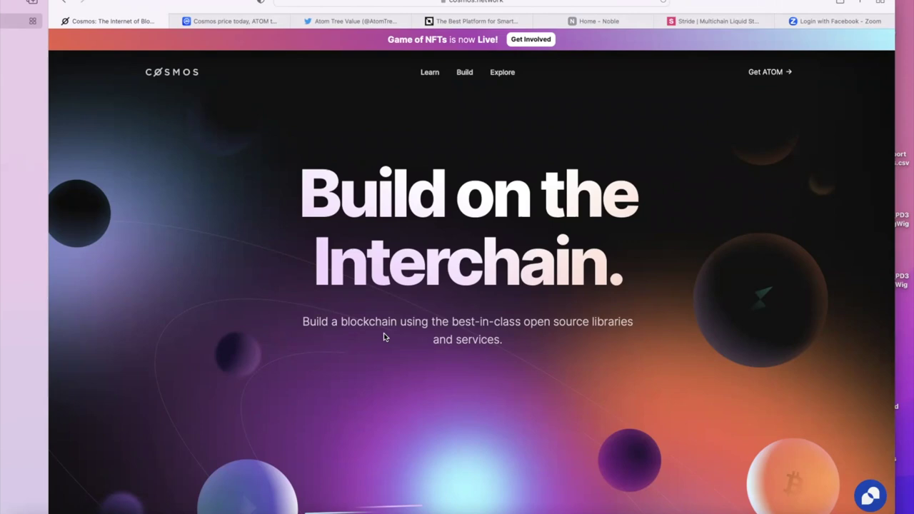
- Look at the Cosmos ATOM price chart on CoinMarketCap and the Atom Tree Value profile on Twitter
left_click(236, 21)
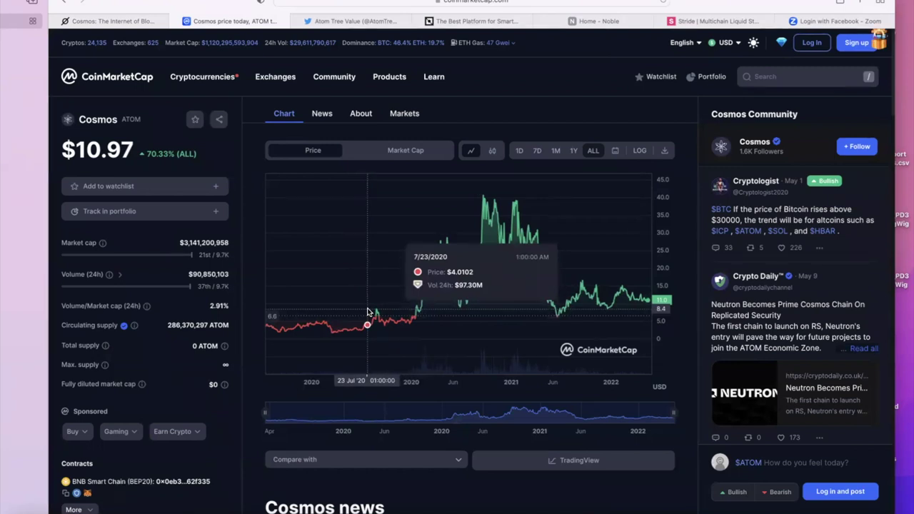
key("ctrl+Tab")
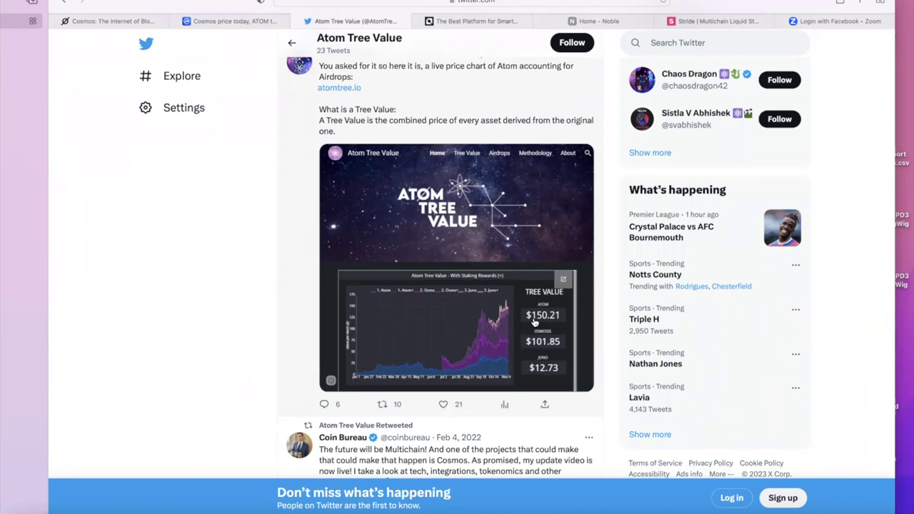
scroll(534, 323, "up", 10)
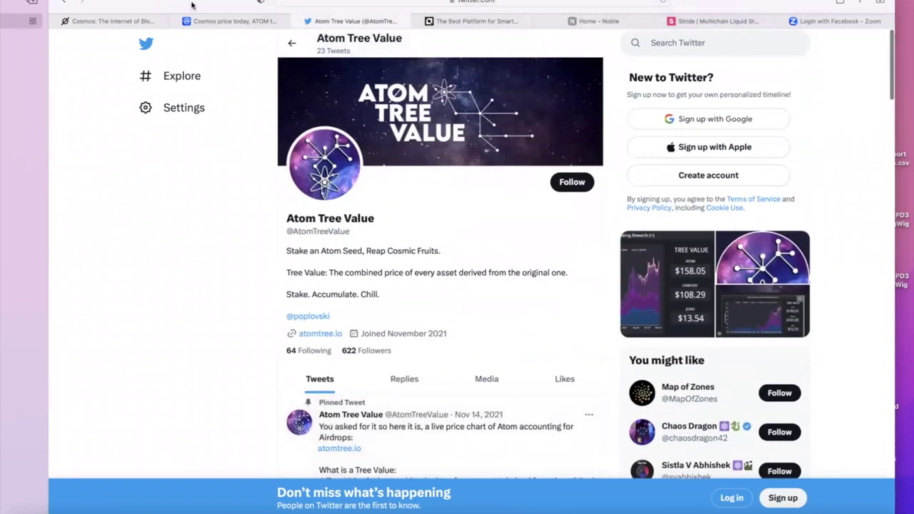
- View the already open Neutron, Noble and Stride project websites one after another
left_click(472, 20)
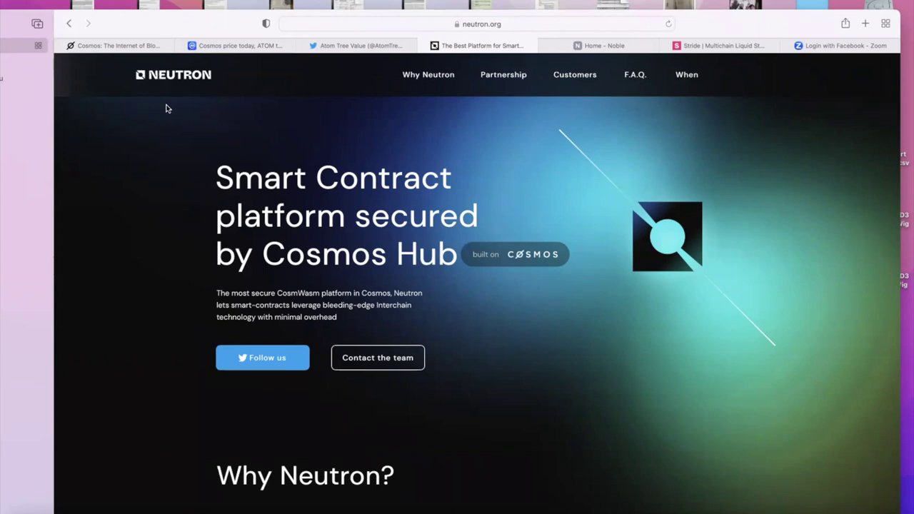
left_click(626, 47)
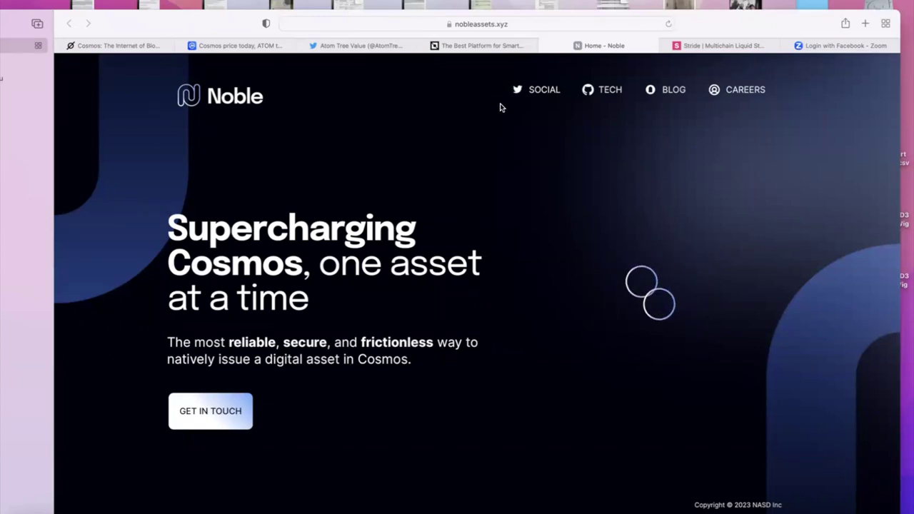
left_click(726, 47)
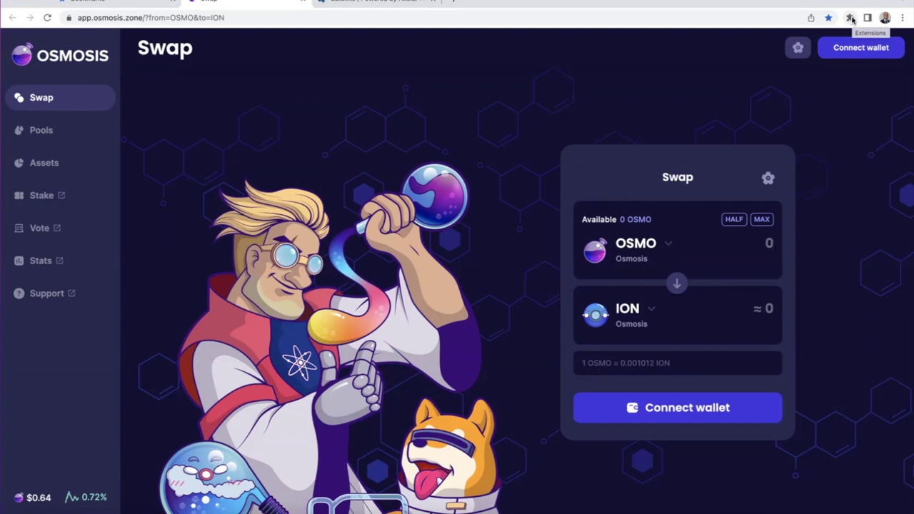
- Connect the Keplr browser extension wallet to Osmosis and open the extension's Cosmos Hub account view
left_click(861, 47)
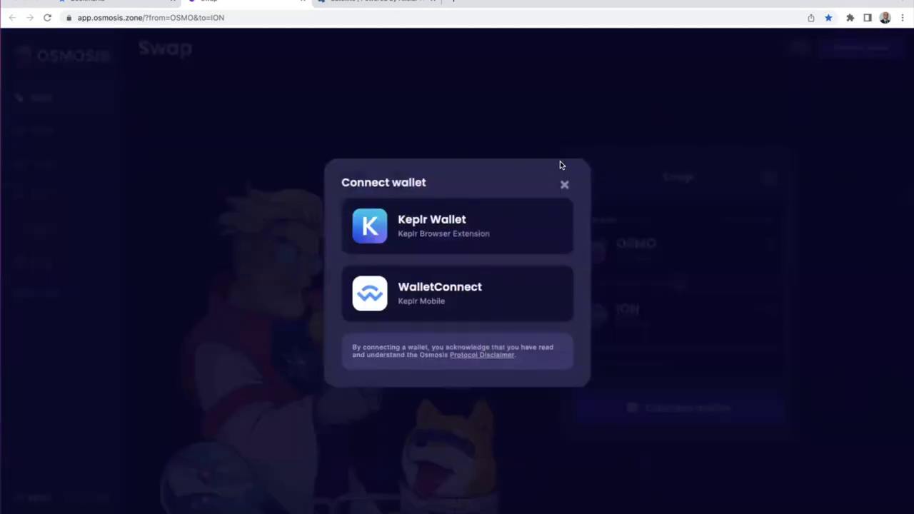
left_click(433, 225)
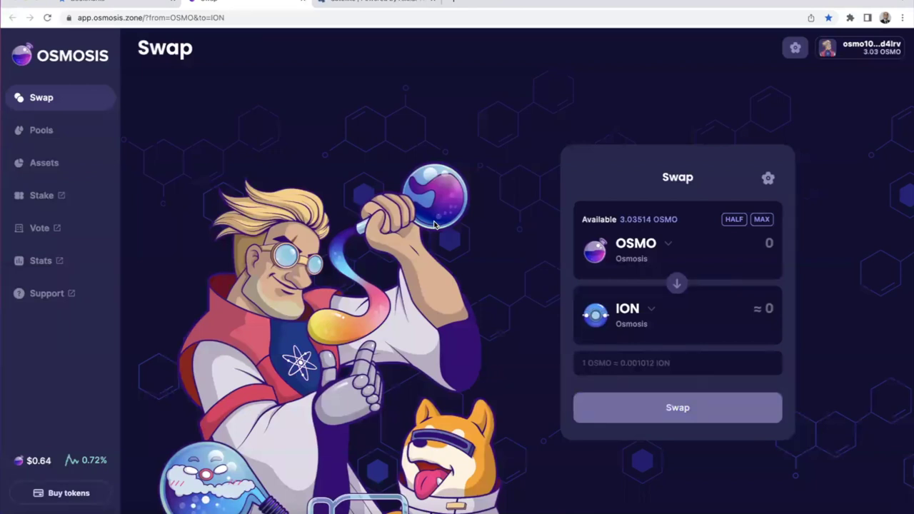
left_click(850, 18)
left_click(755, 97)
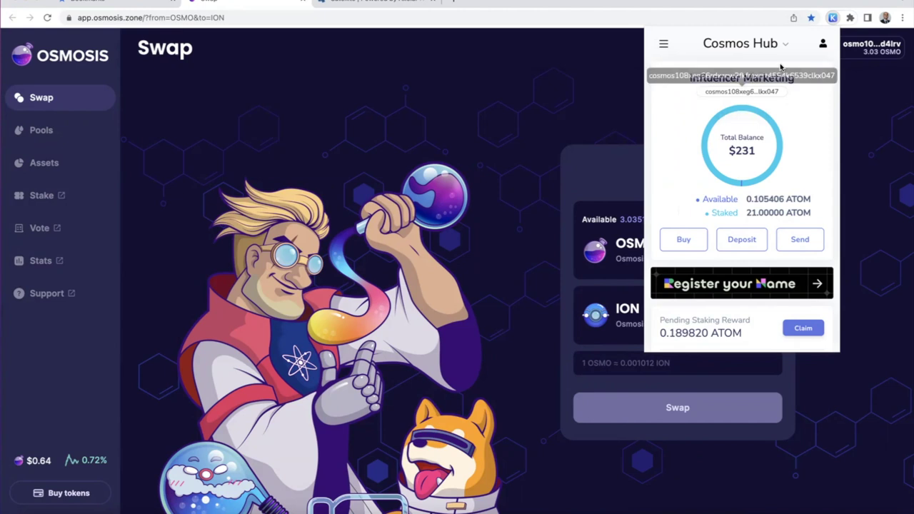
left_click(664, 49)
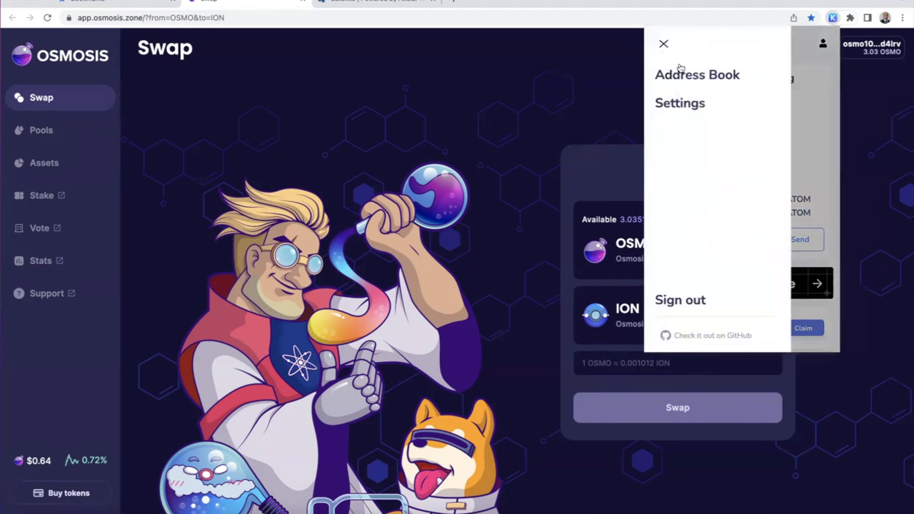
left_click(793, 98)
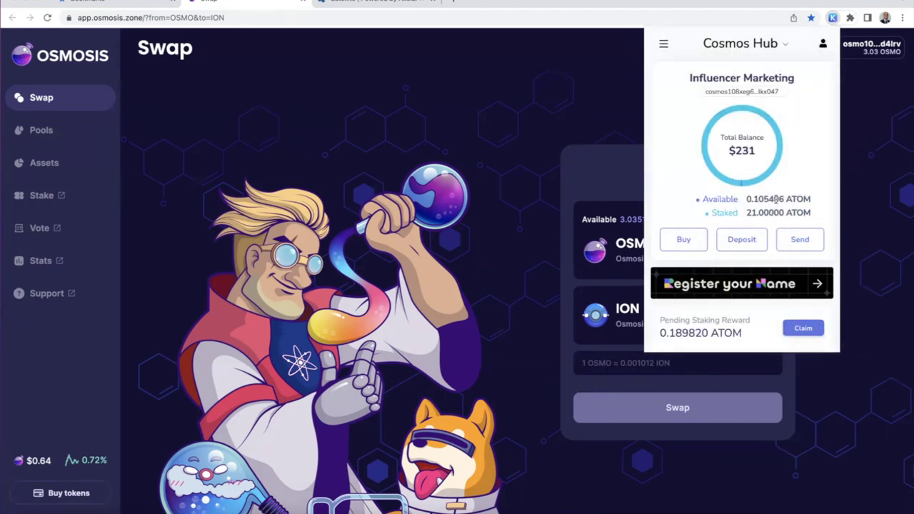
- Claim the pending ATOM staking reward on Cosmos Hub with the Low fee and approve the transaction
left_click(807, 329)
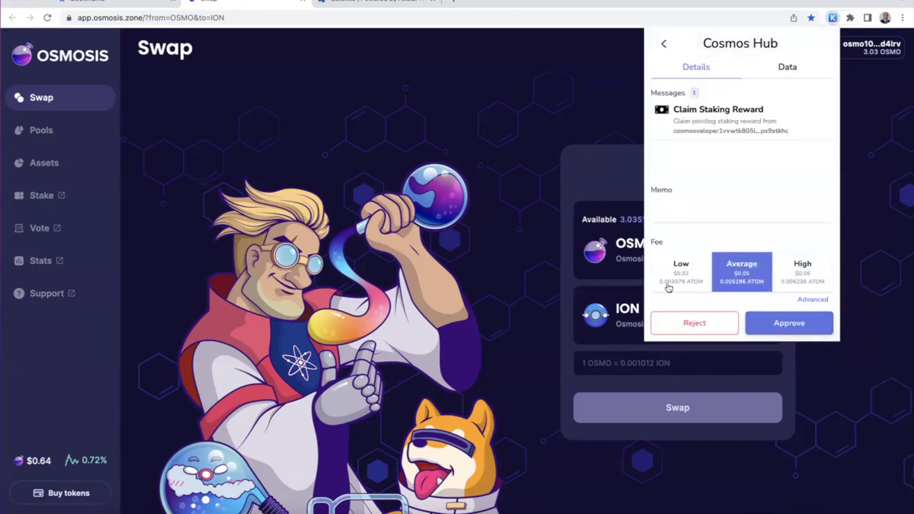
left_click(682, 274)
left_click(777, 323)
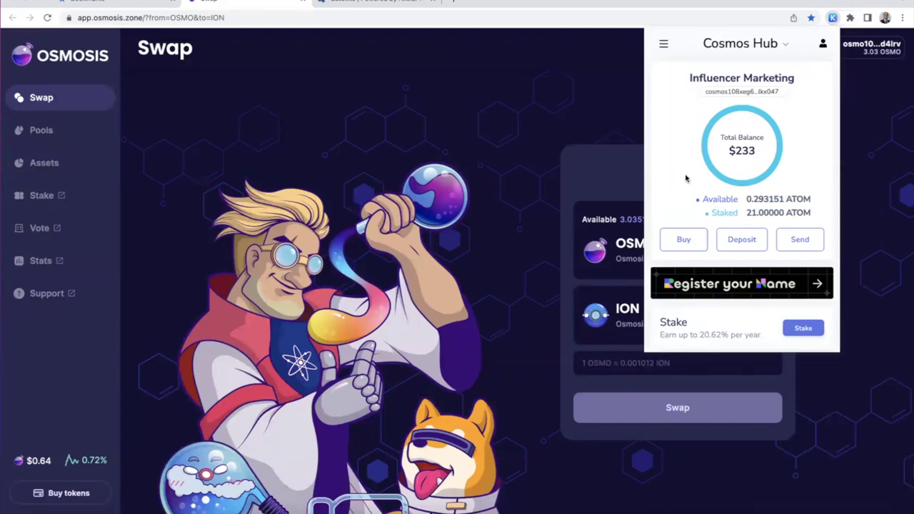
- Copy the Cosmos Hub address of the KEPLR 1 account and switch back to the Influencer Marketing account
left_click(662, 44)
left_click(821, 44)
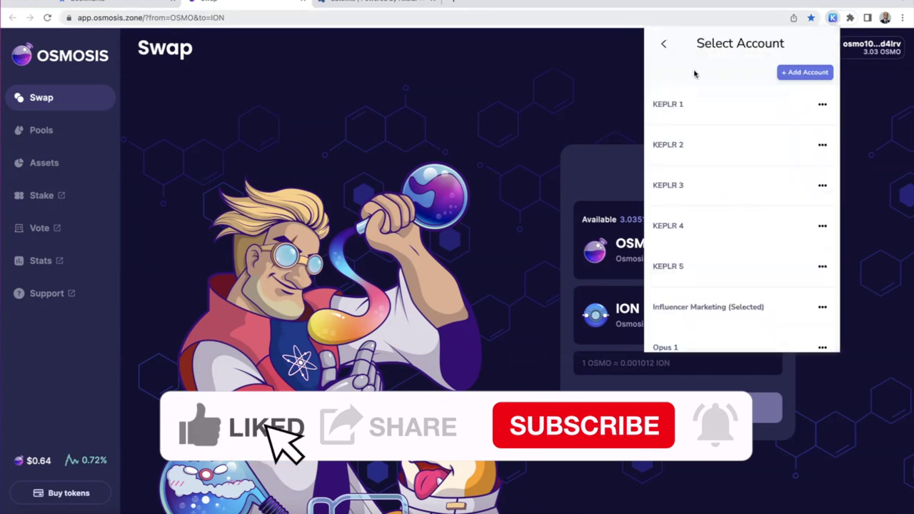
left_click(660, 104)
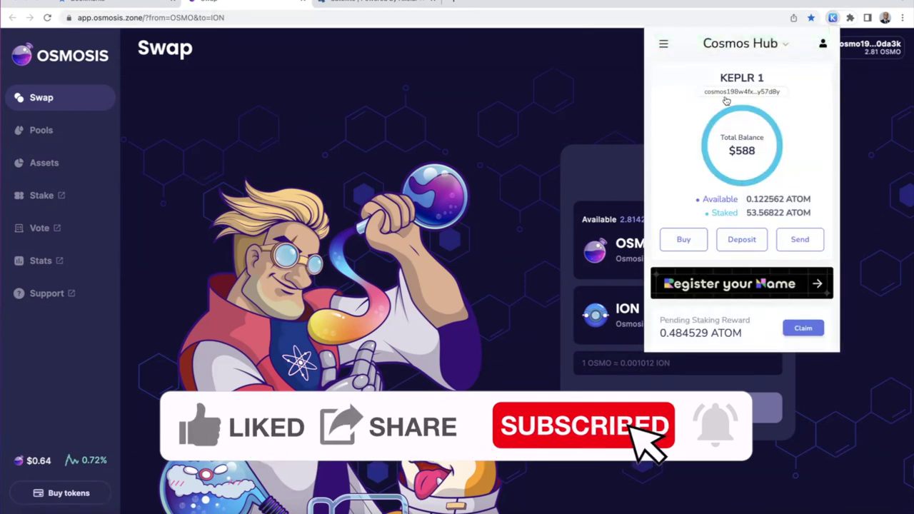
left_click(822, 44)
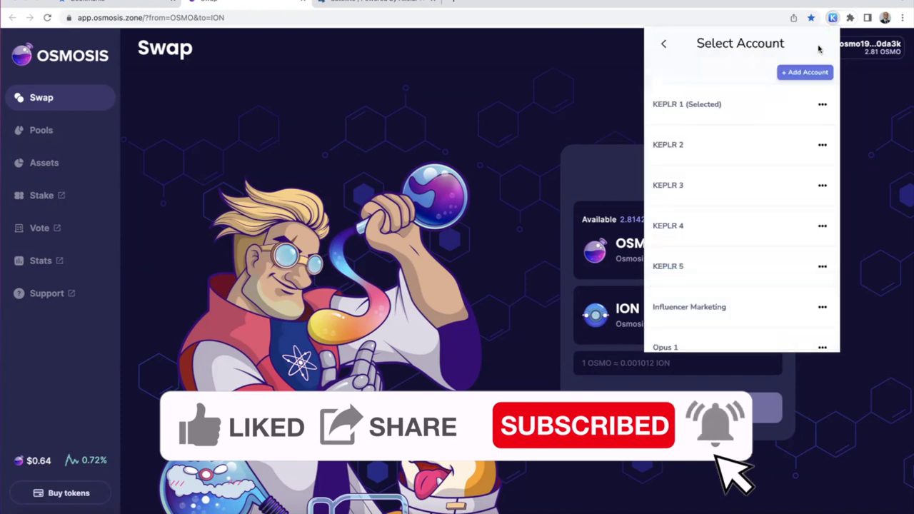
left_click(680, 306)
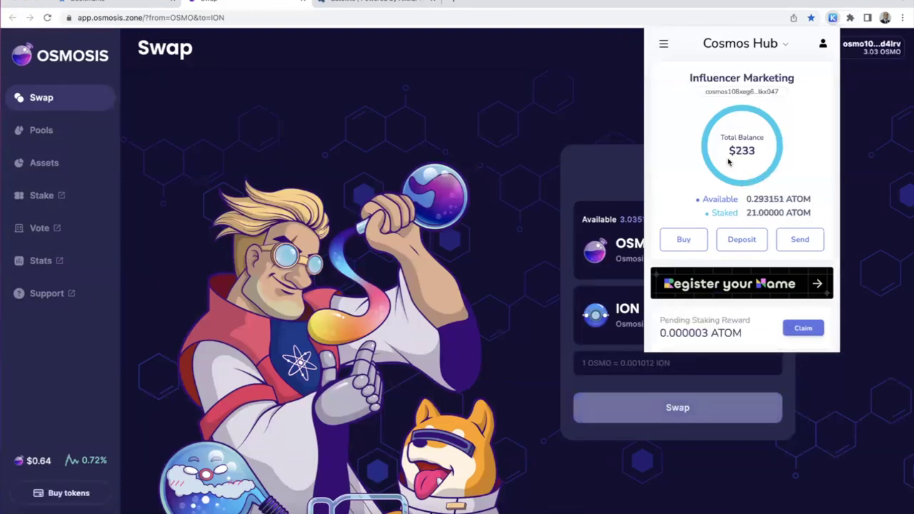
- Fill in a transfer of 0.05 ATOM to the copied KEPLR 1 address with the Low fee
left_click(798, 240)
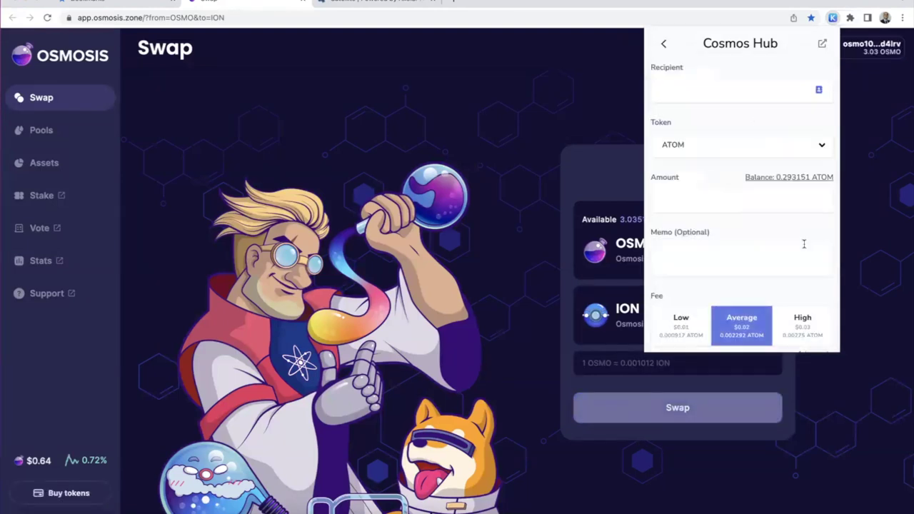
left_click(669, 84)
key("ctrl+v")
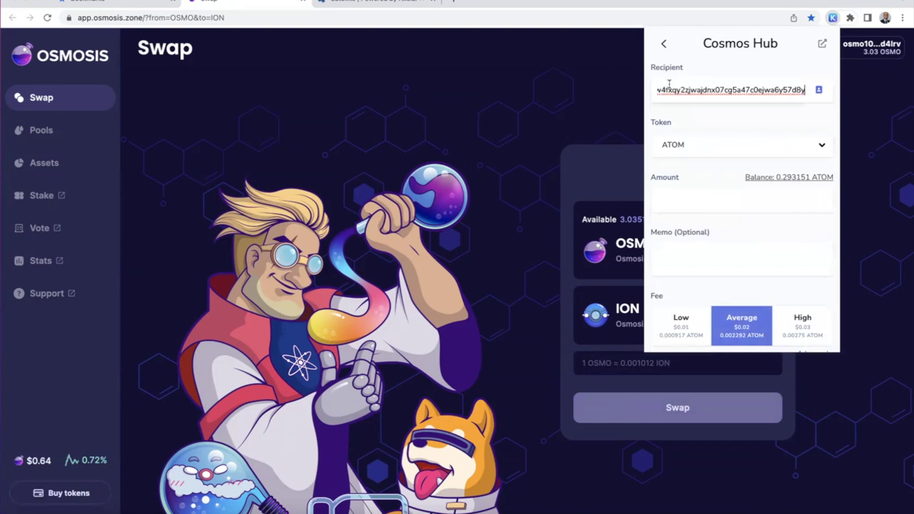
left_click(685, 205)
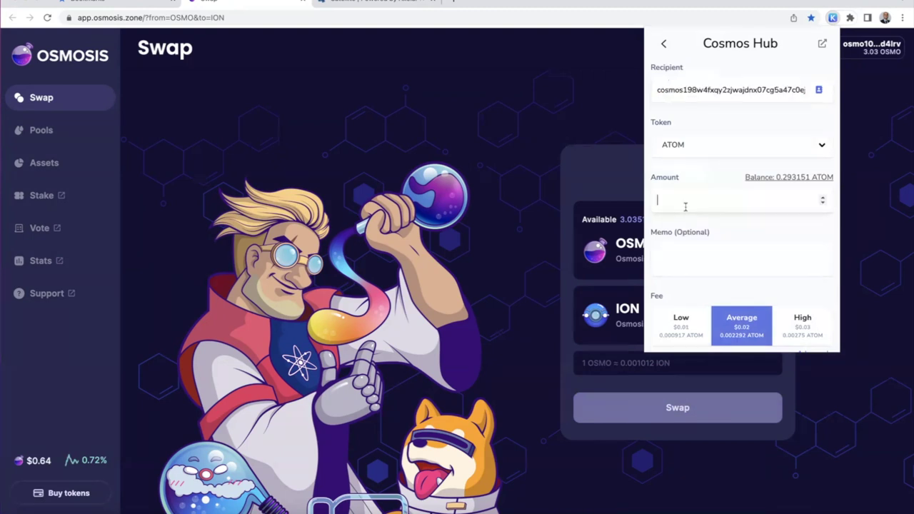
type("0.0")
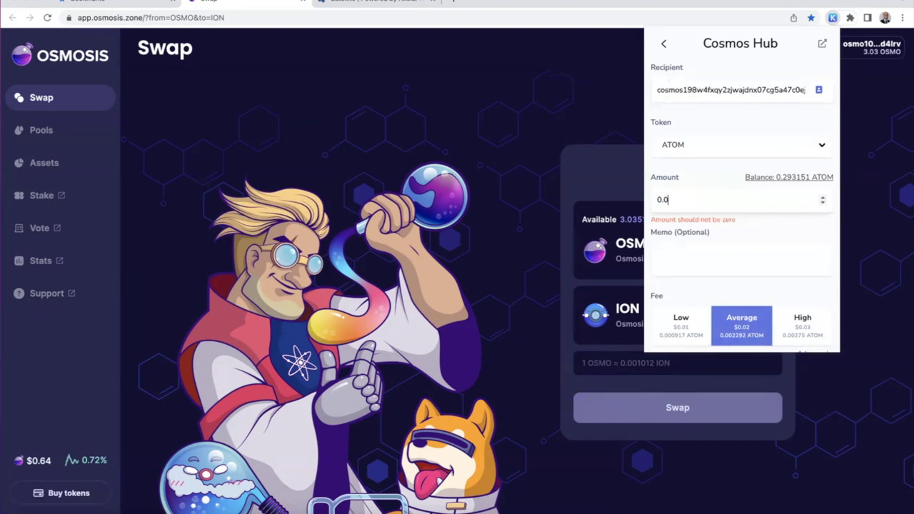
type("5")
left_click(673, 330)
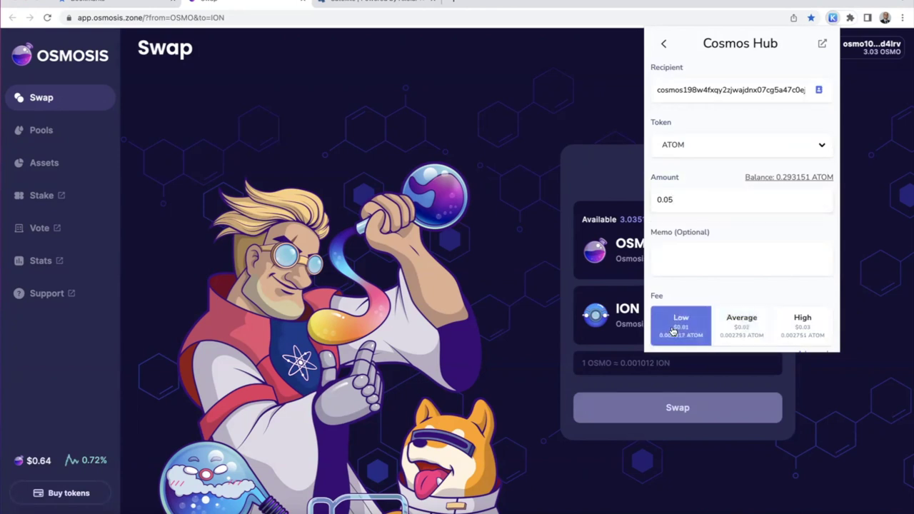
- Review the ATOM transfer's recipient, amount and fee, submit it without a memo and approve the transaction
scroll(681, 305, "down", 1)
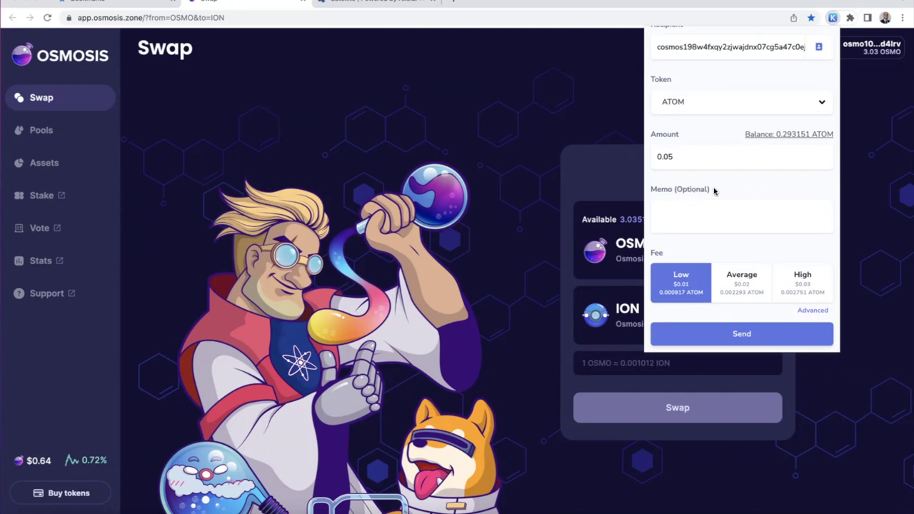
scroll(731, 202, "up", 1)
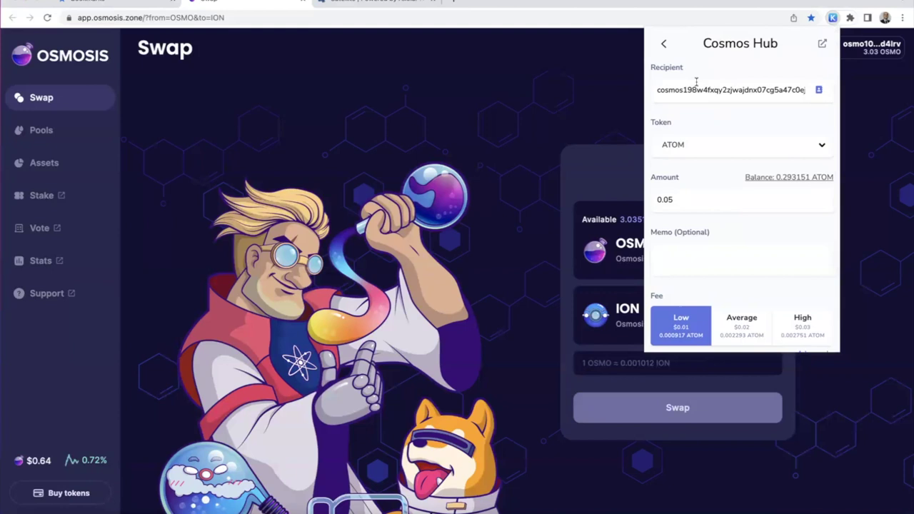
scroll(691, 257, "down", 1)
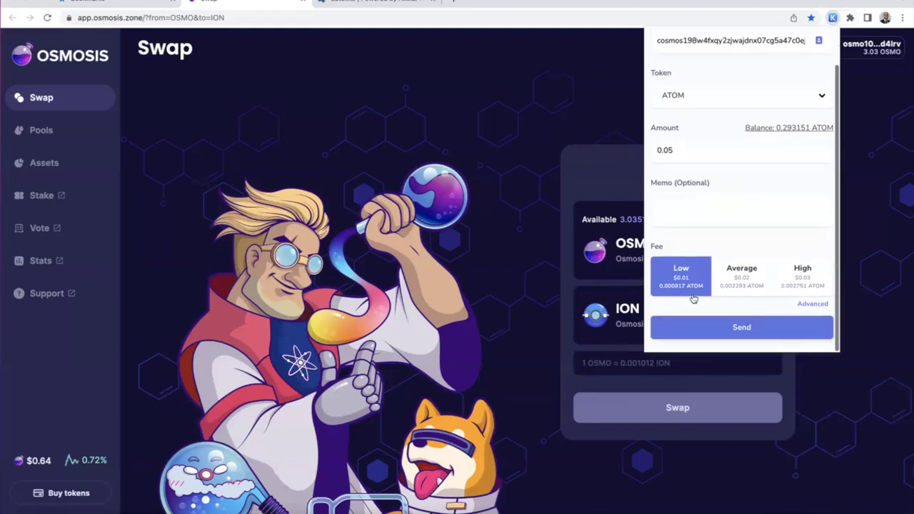
left_click(743, 330)
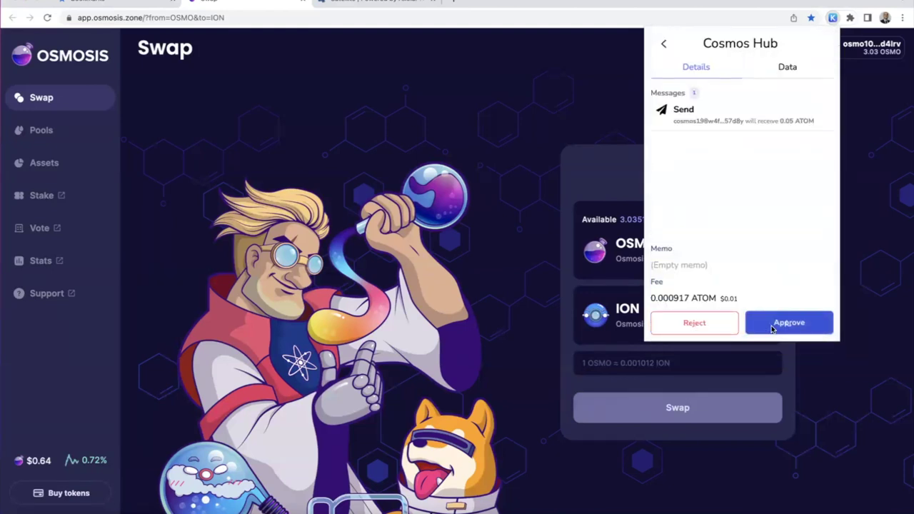
left_click(760, 329)
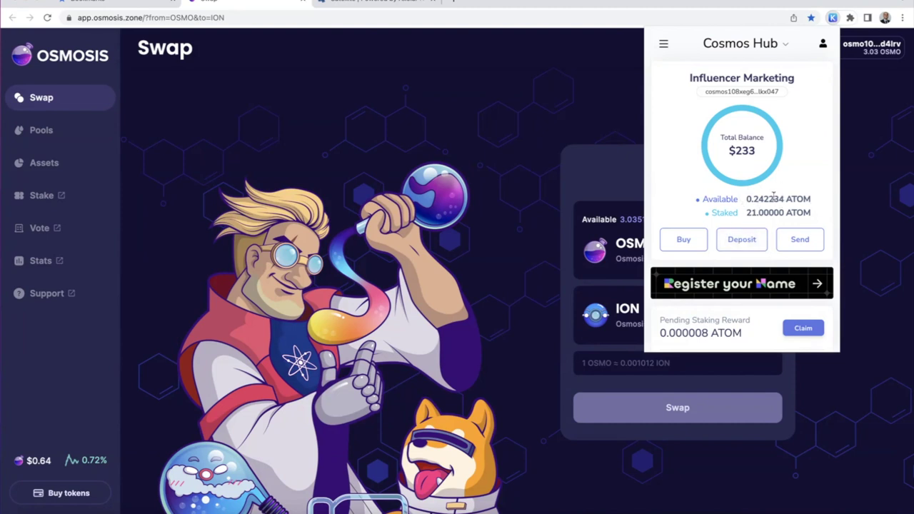
- Deposit 0.1 ATOM from Cosmos Hub to Osmosis through the assets page and approve the IBC transfer with the Low fee
left_click(461, 145)
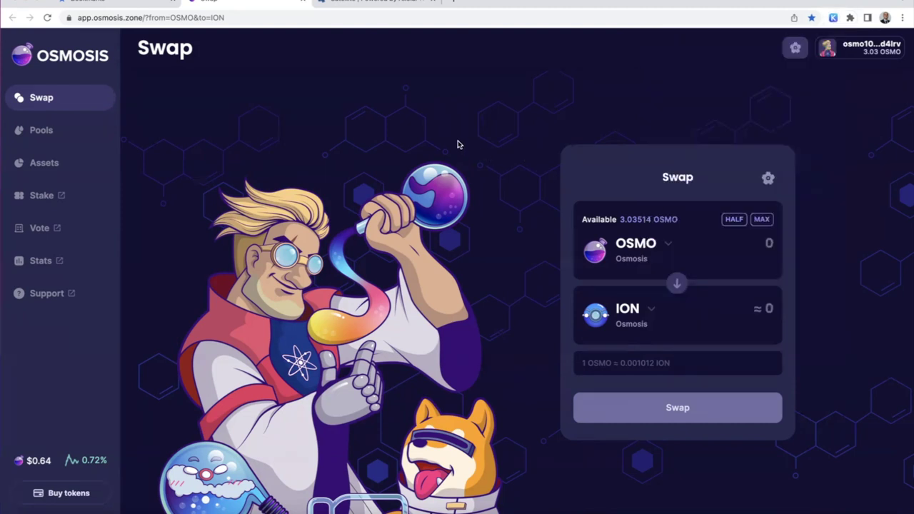
left_click(56, 169)
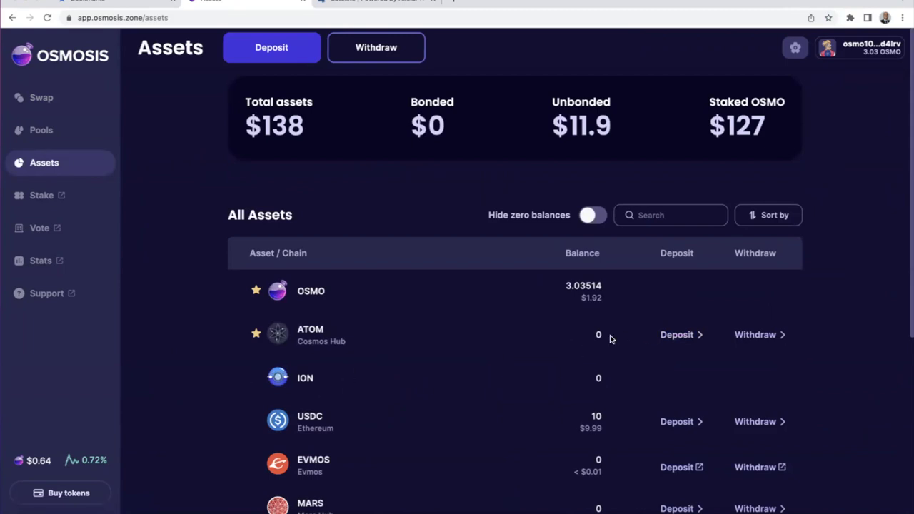
left_click(674, 334)
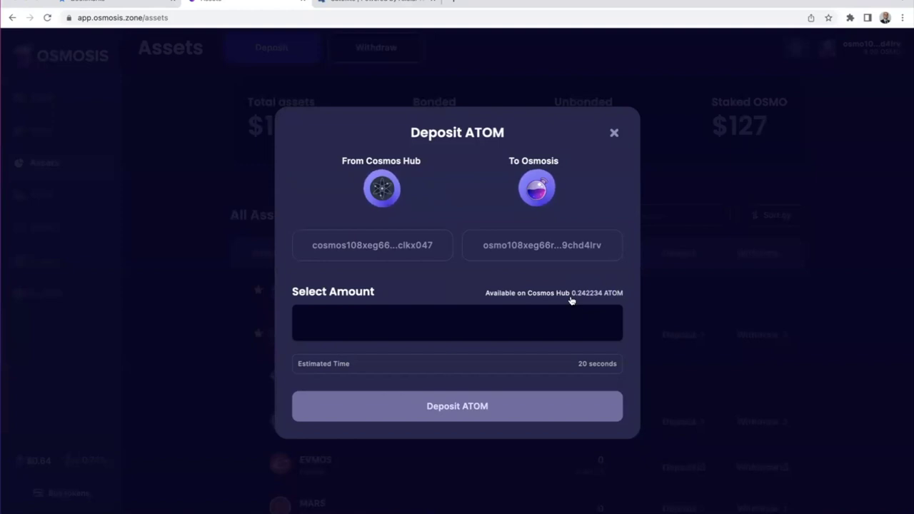
left_click(358, 331)
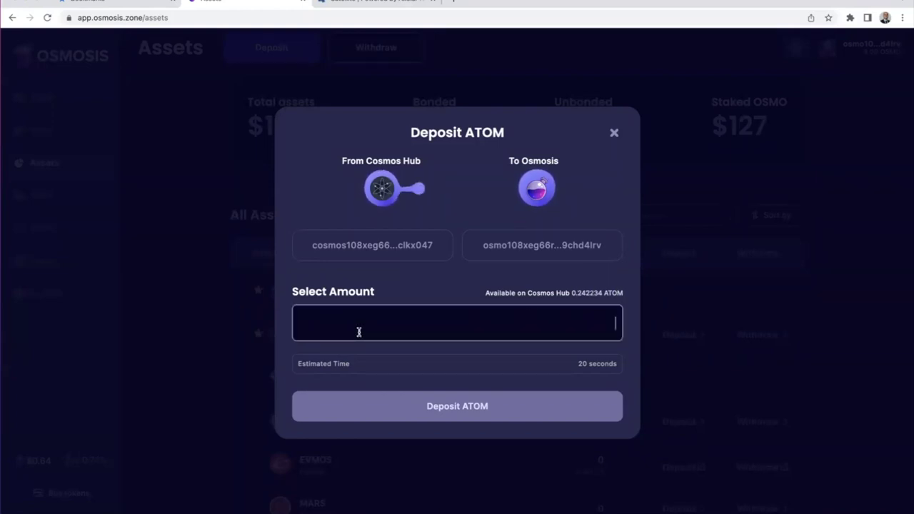
type("0.1")
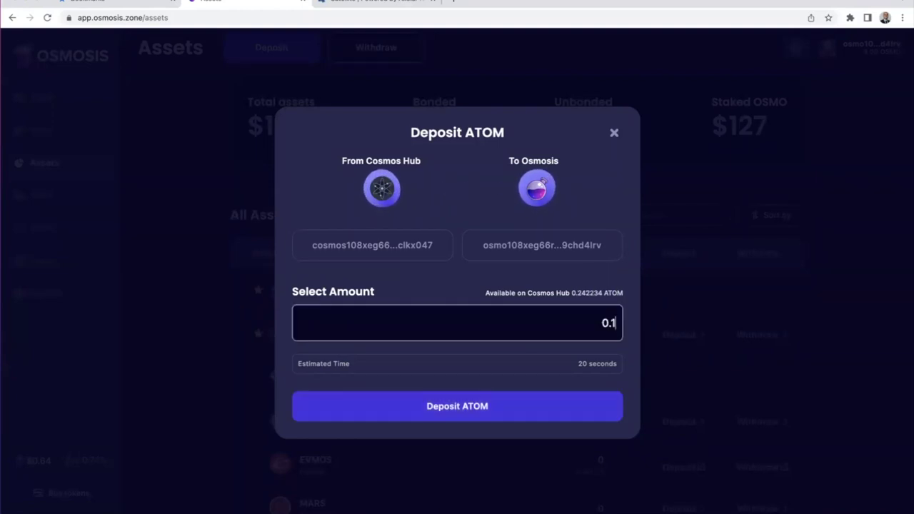
left_click(449, 415)
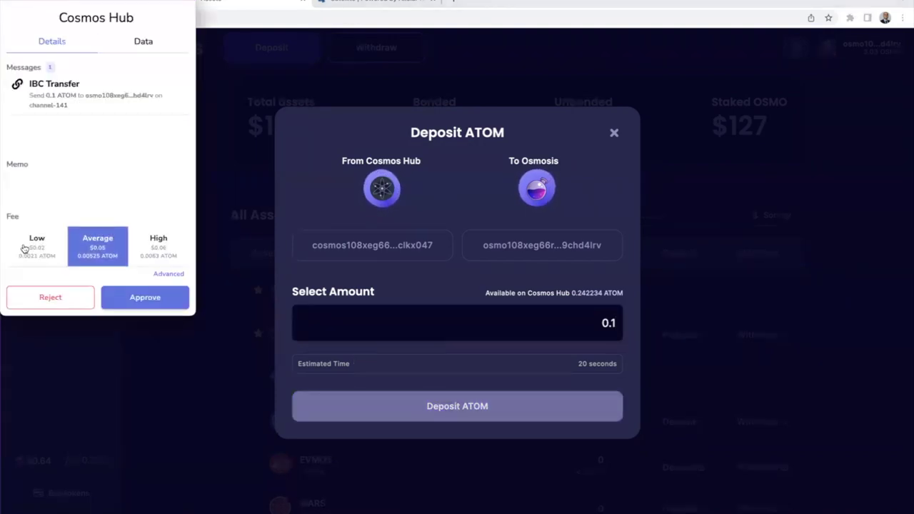
left_click(24, 248)
left_click(134, 294)
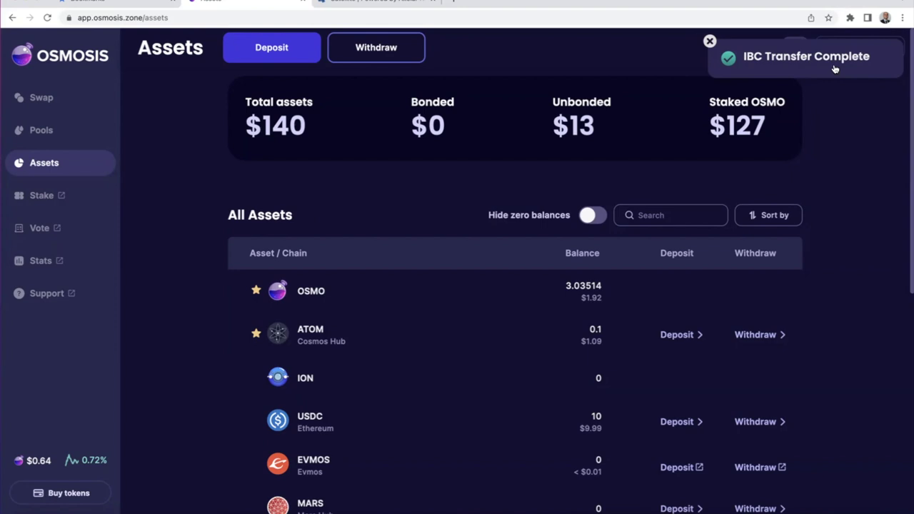
- Set up a swap of 0.05 ATOM to USDC on Osmosis and submit it
left_click(60, 92)
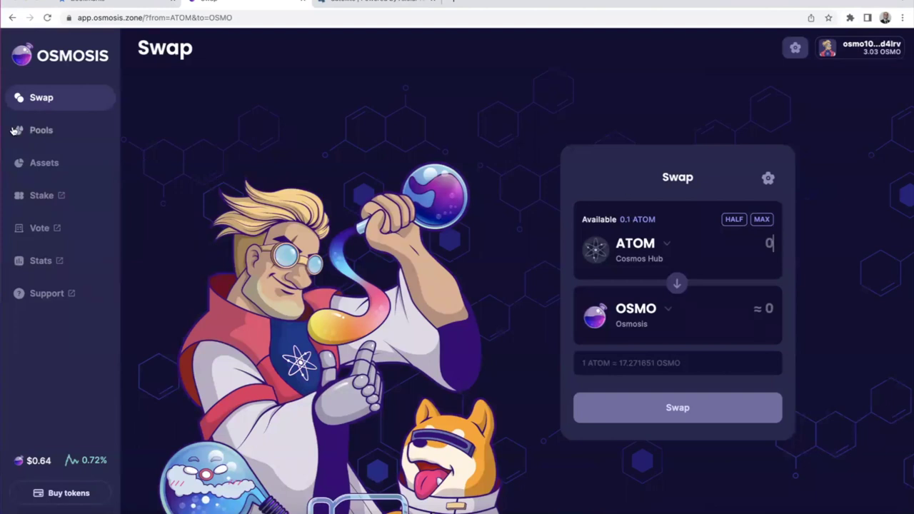
left_click(44, 165)
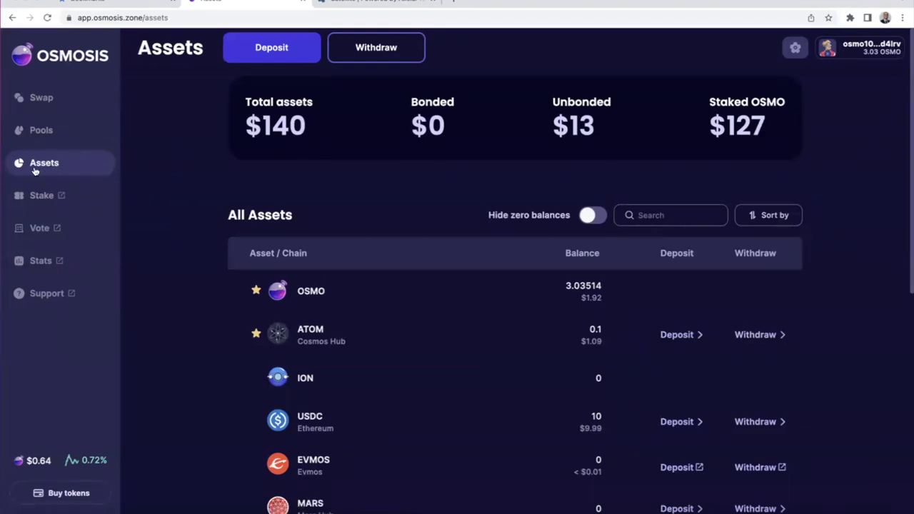
left_click(40, 98)
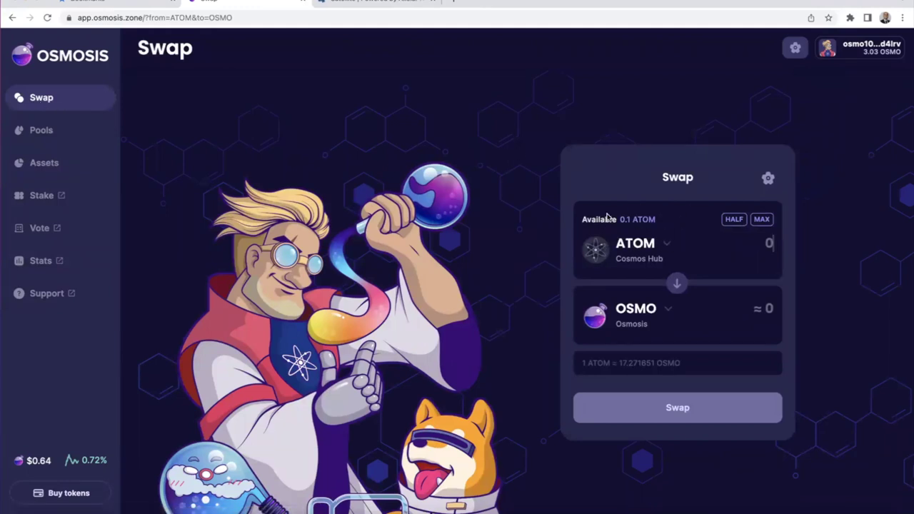
left_click(771, 245)
type("0.05")
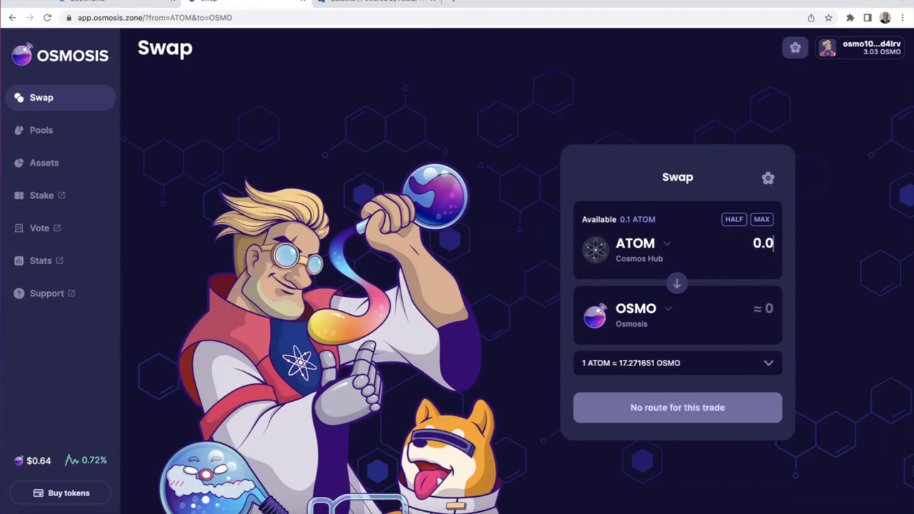
left_click(671, 308)
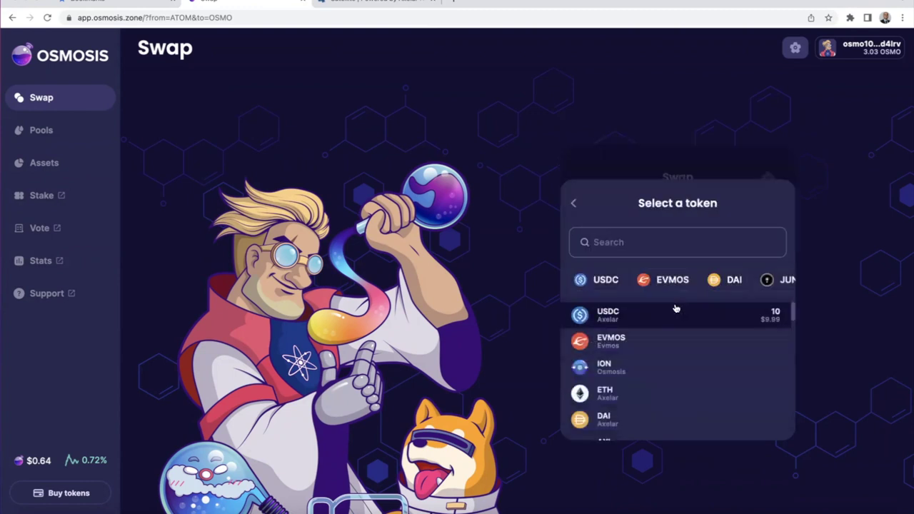
left_click(606, 280)
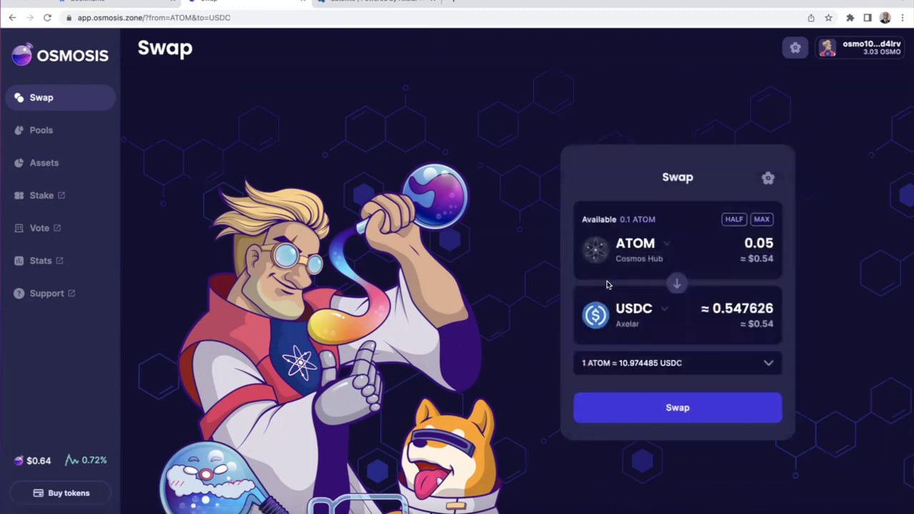
left_click(703, 406)
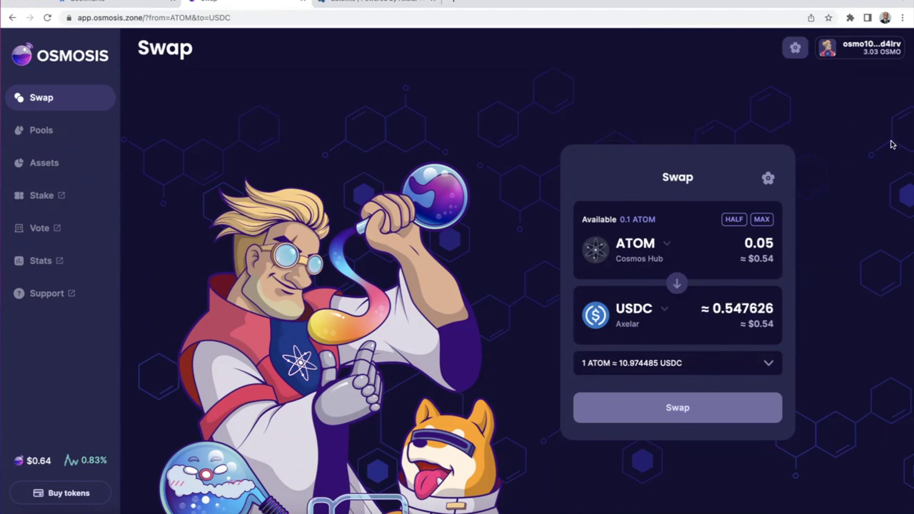
- Look over the Osmosis account in Keplr and its send form for USDC (Axelar/channel-208), leaving the form empty
left_click(850, 18)
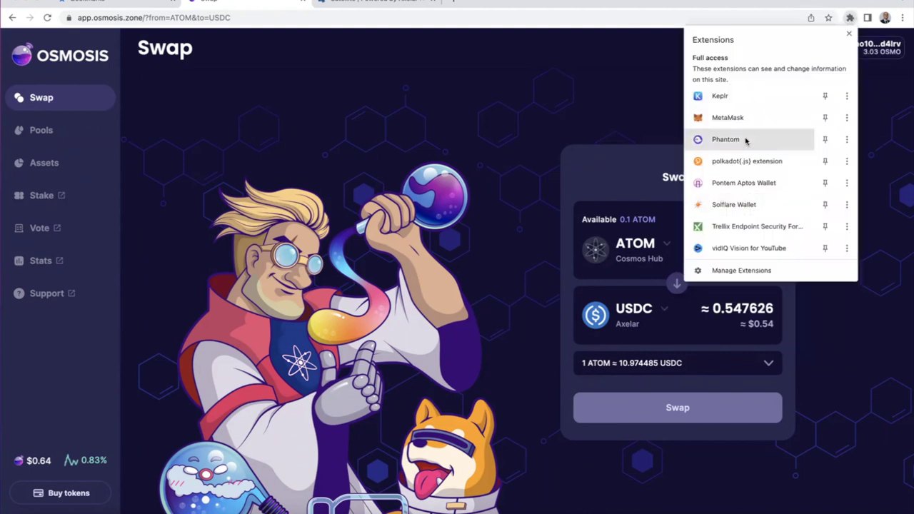
left_click(731, 96)
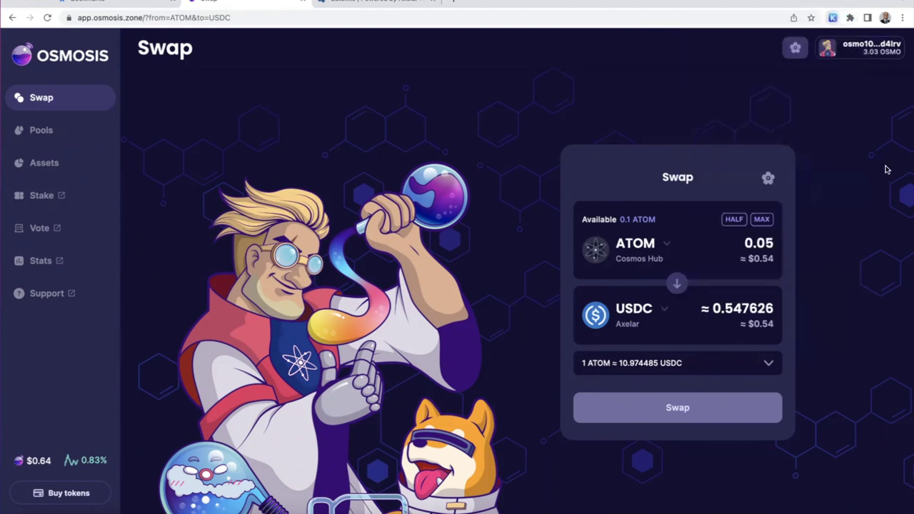
scroll(714, 284, "down", 5)
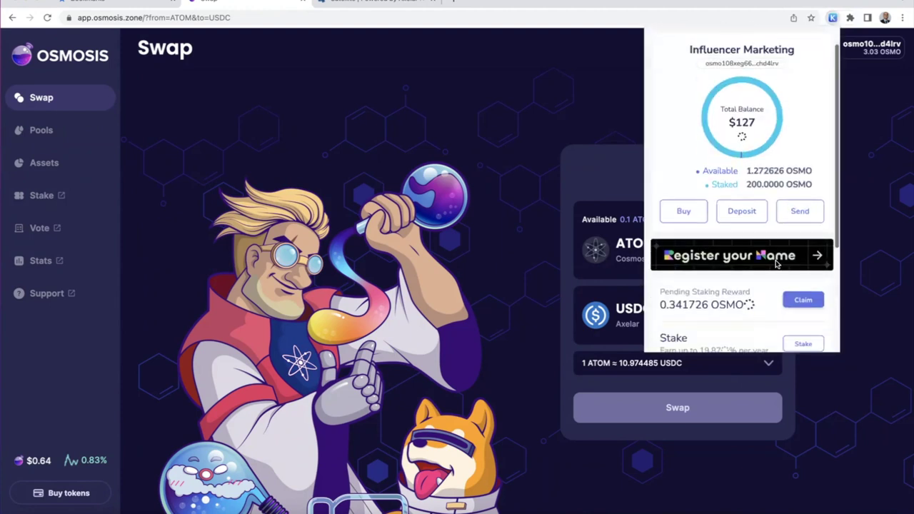
left_click(711, 280)
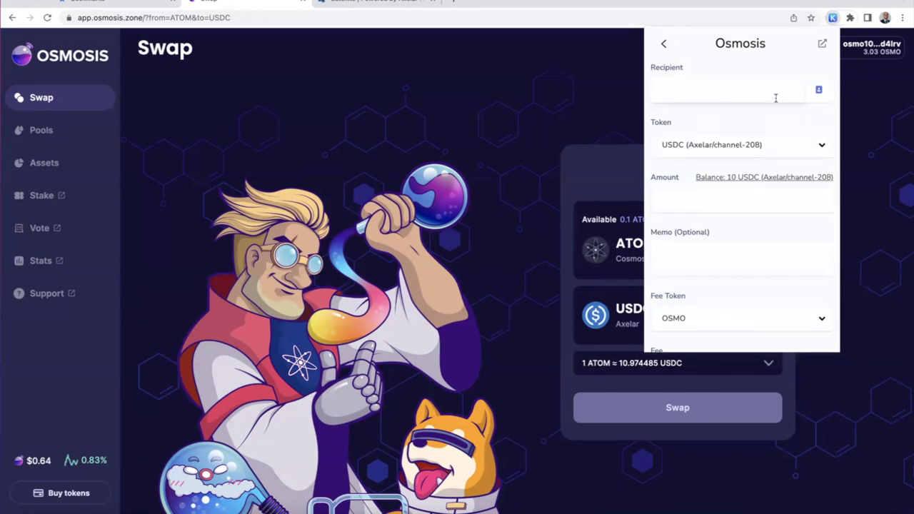
left_click(704, 202)
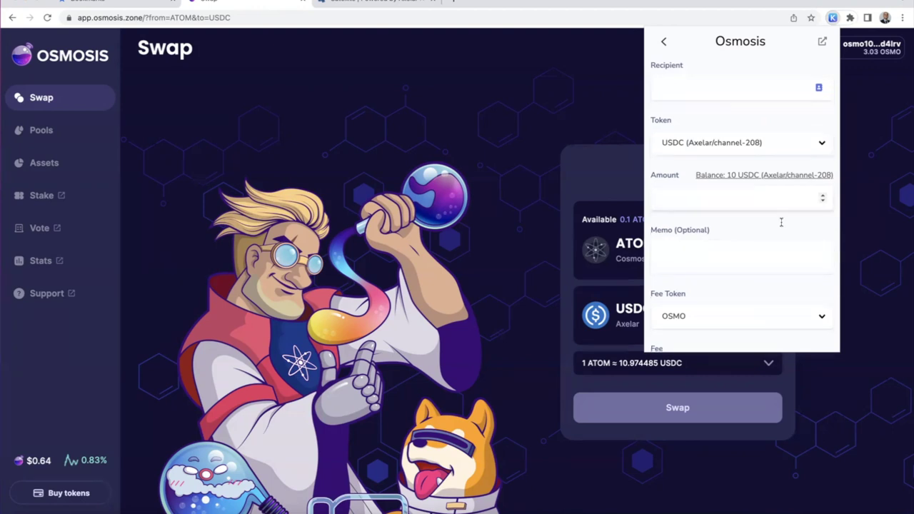
scroll(769, 296, "down", 2)
left_click(456, 172)
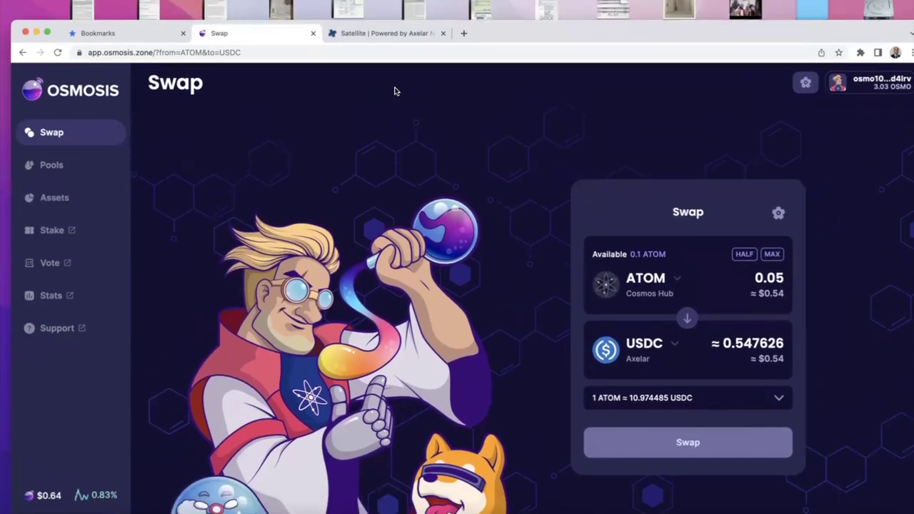
- Switch to the Satellite bridge page and check the USDC balance held in the MetaMask wallet on Ethereum Mainnet
left_click(367, 34)
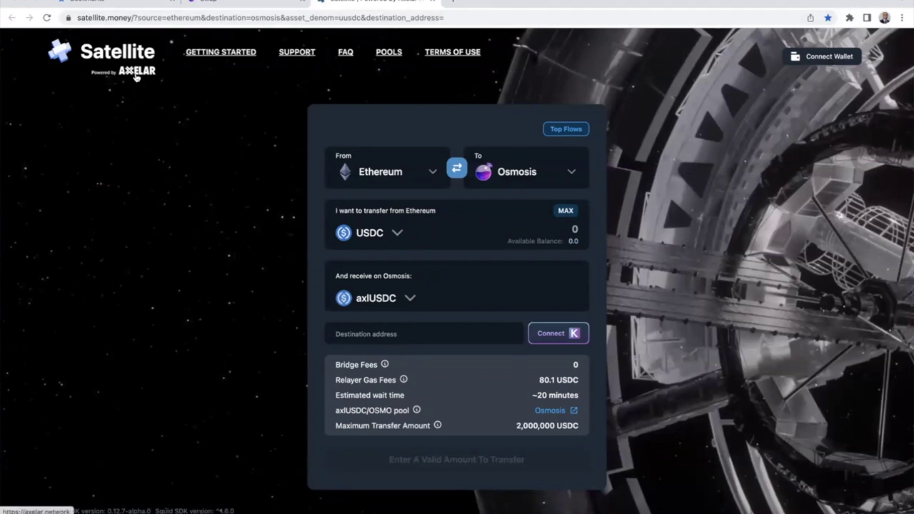
left_click(849, 17)
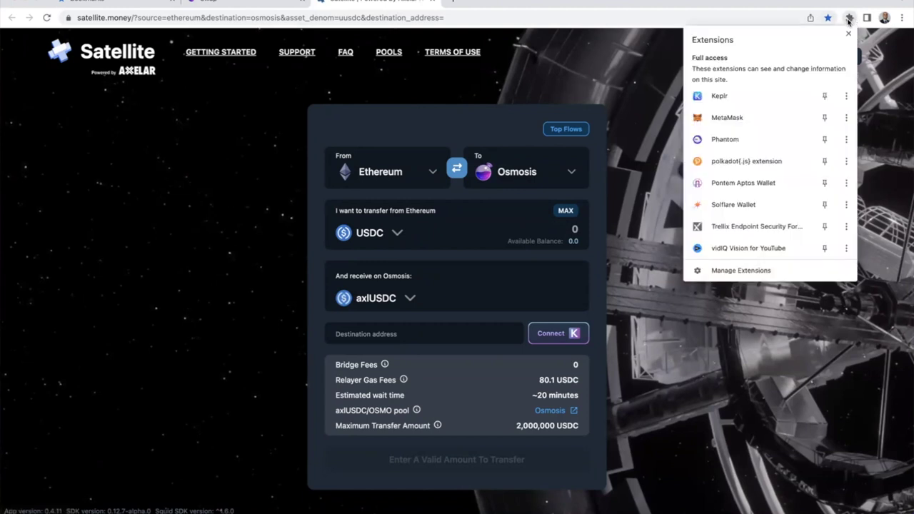
left_click(751, 118)
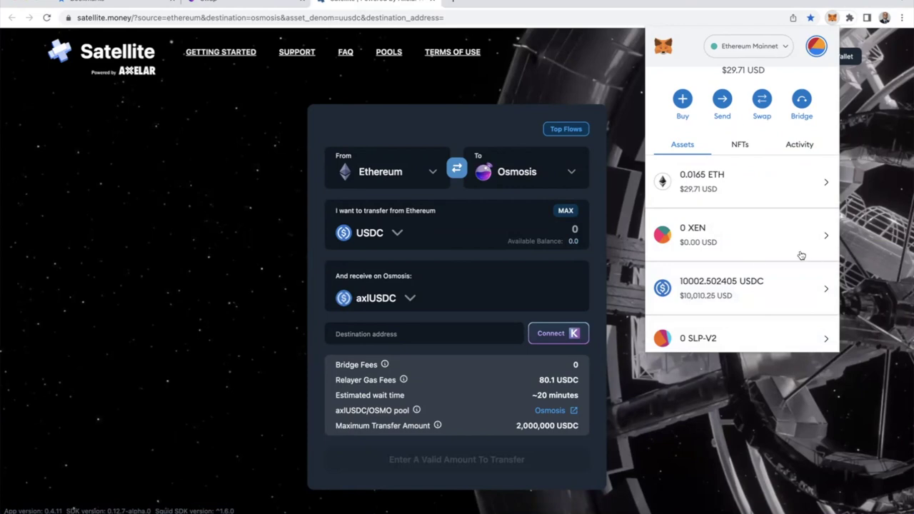
left_click(259, 215)
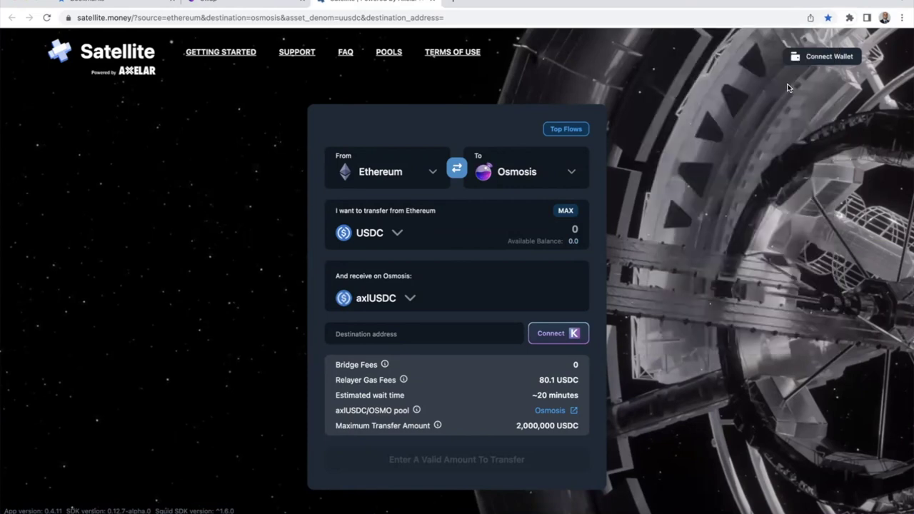
- Connect the MetaMask wallet to Satellite and set the Ethereum to Osmosis transfer to the maximum USDC amount, 10002.502405
left_click(832, 56)
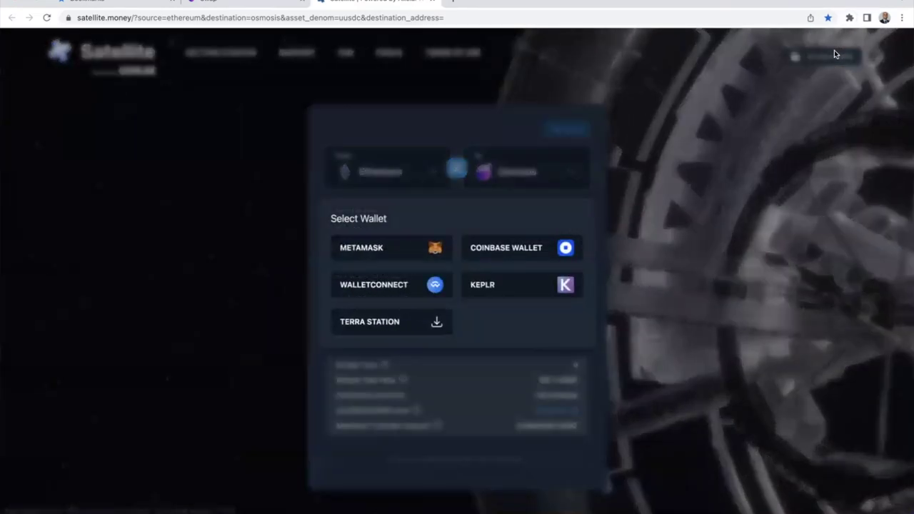
left_click(389, 259)
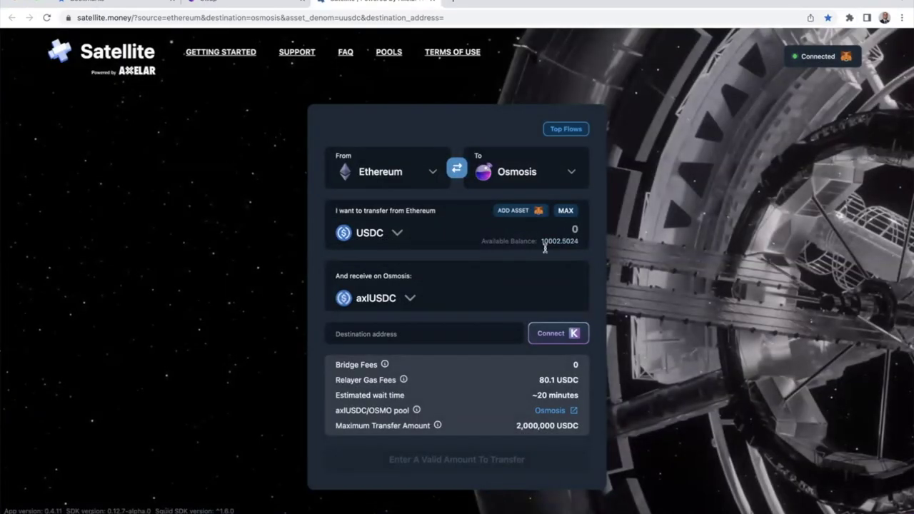
left_click(565, 211)
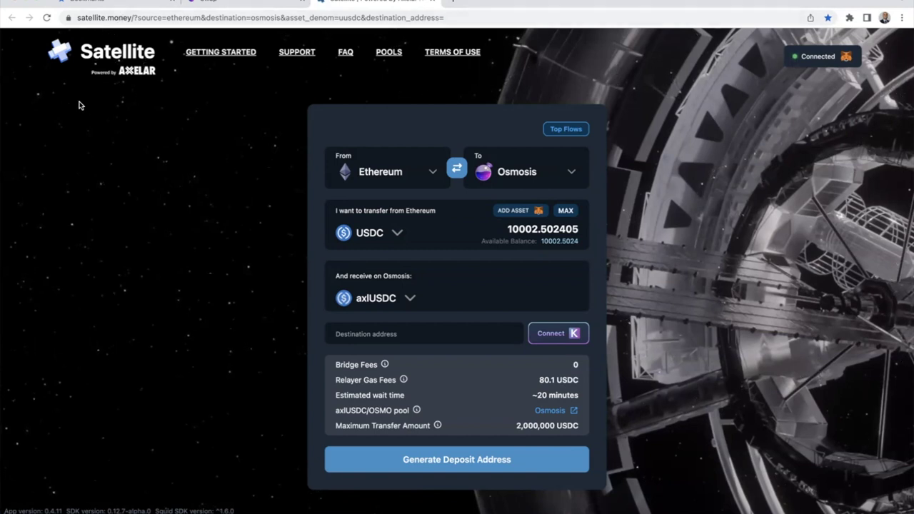
left_click(98, 20)
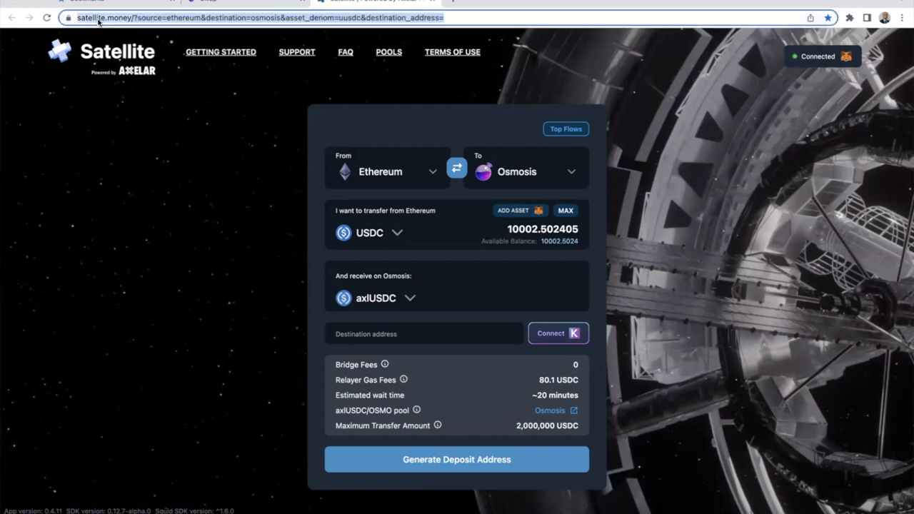
left_click(77, 111)
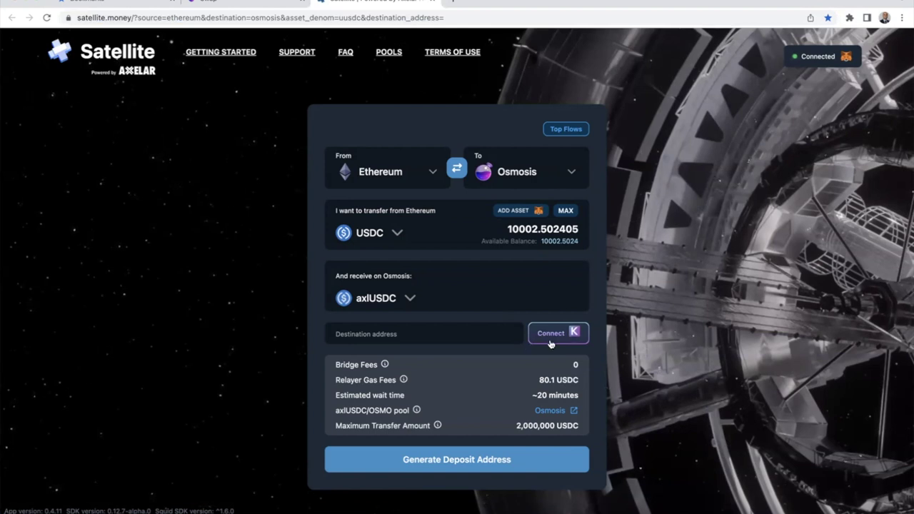
- Copy the Osmosis address of the Influencer Marketing account from Keplr and paste it as the transfer's destination address
left_click(848, 18)
left_click(759, 85)
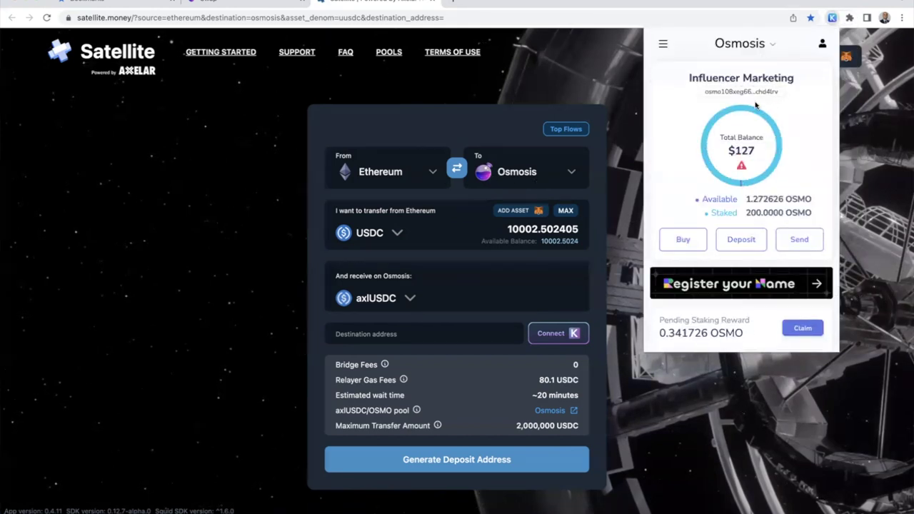
left_click(733, 96)
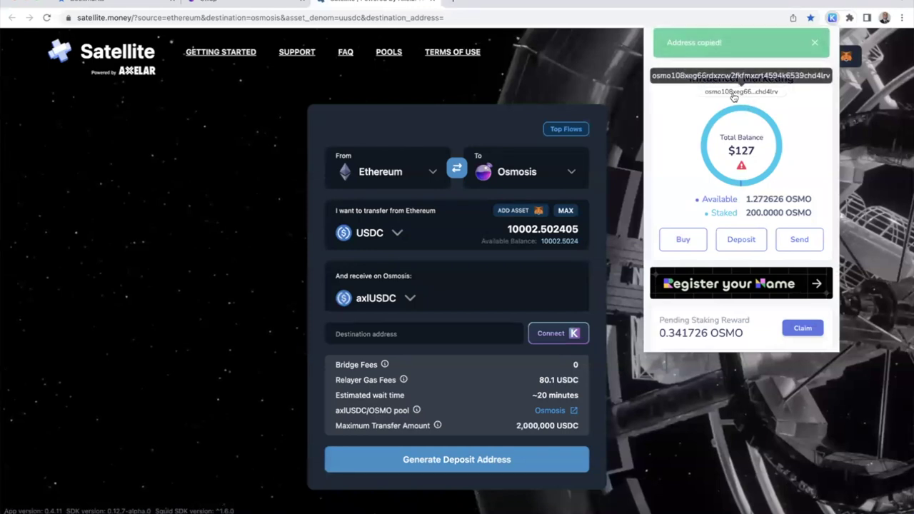
left_click(599, 61)
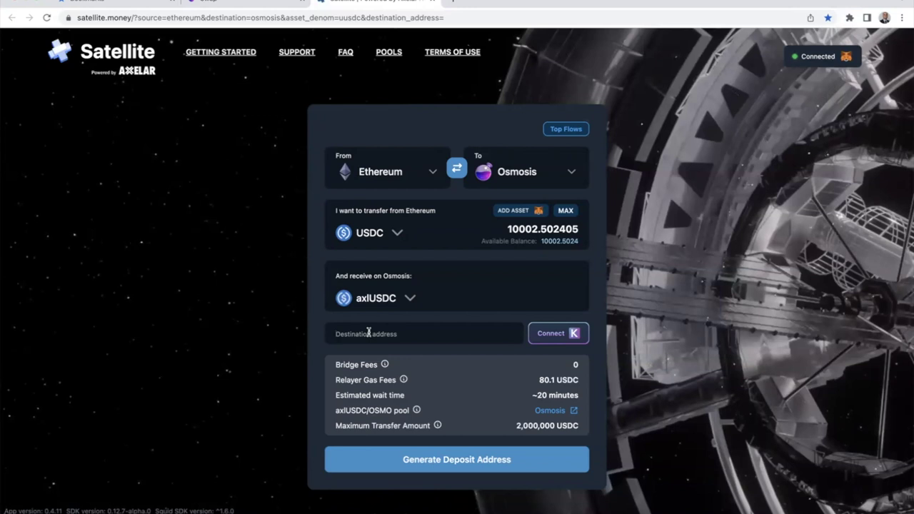
key("ctrl+v")
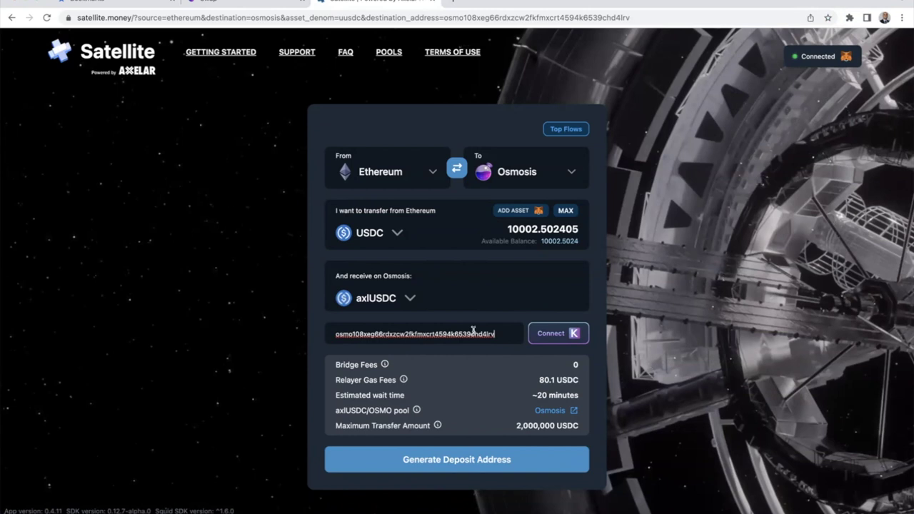
- Generate the USDC deposit address, review the MetaMask sending notice and go back without confirming the transfer
left_click(457, 460)
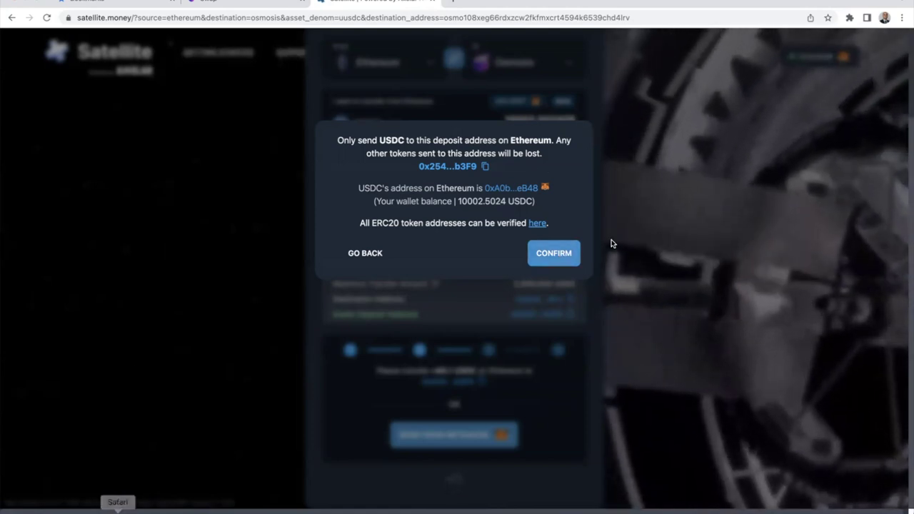
left_click(373, 254)
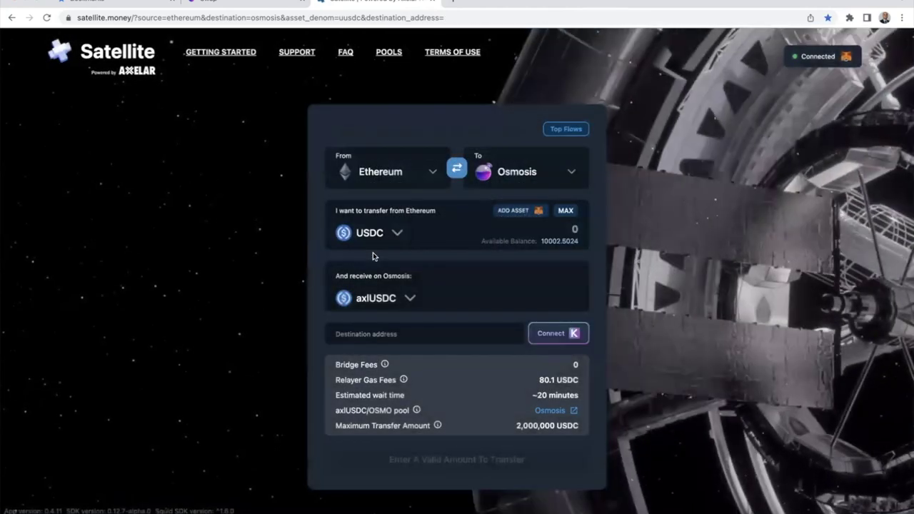